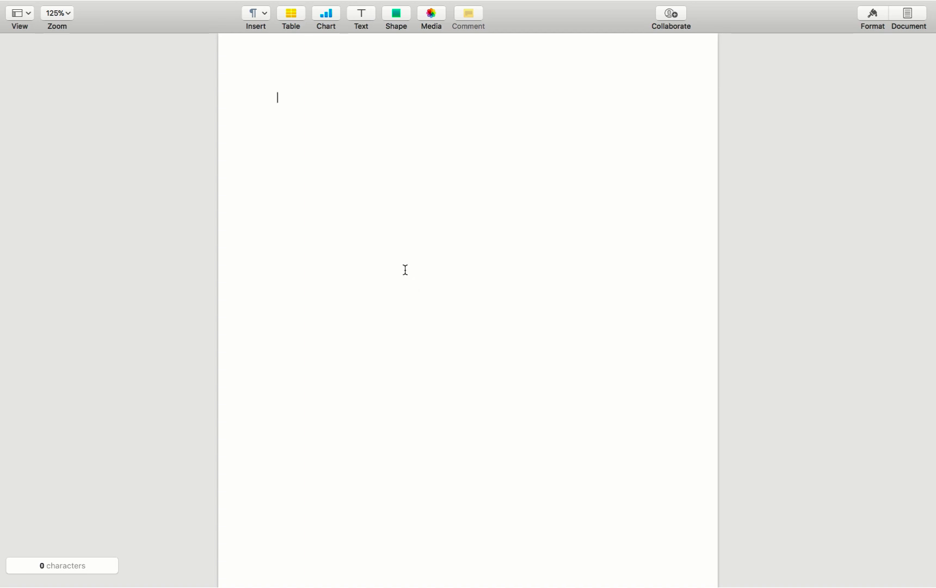
Zoom the blank document from 125% to 276% so the page top fills the screen
{"action": "key", "text": "super+shift+period"}
{"action": "key", "text": "super+shift+period"}
{"action": "key", "text": "super+shift+period"}
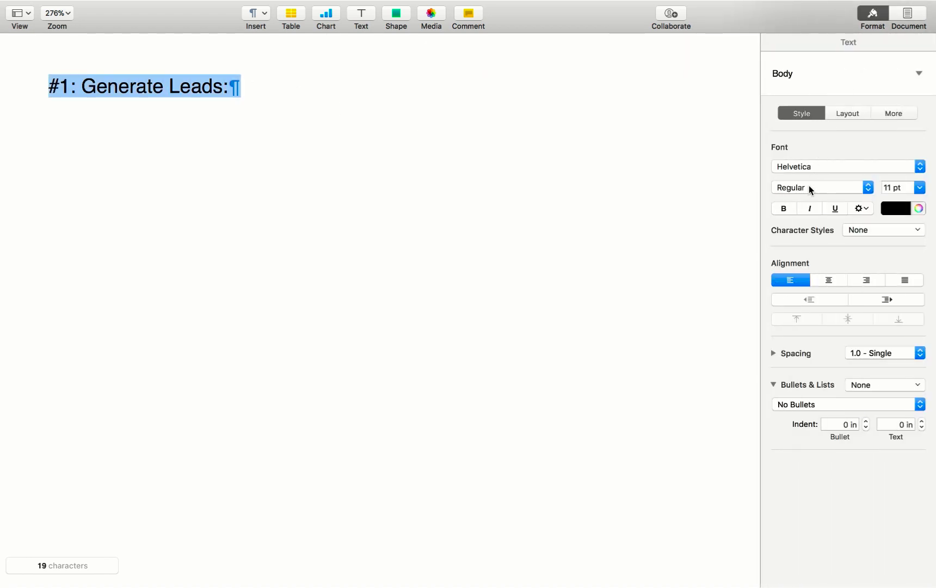
Make the '#1: Generate Leads:' line bold from the Format sidebar
{"action": "left_click", "coordinate": [786, 208]}
{"action": "left_click", "coordinate": [872, 12]}
{"action": "left_click", "coordinate": [545, 107]}
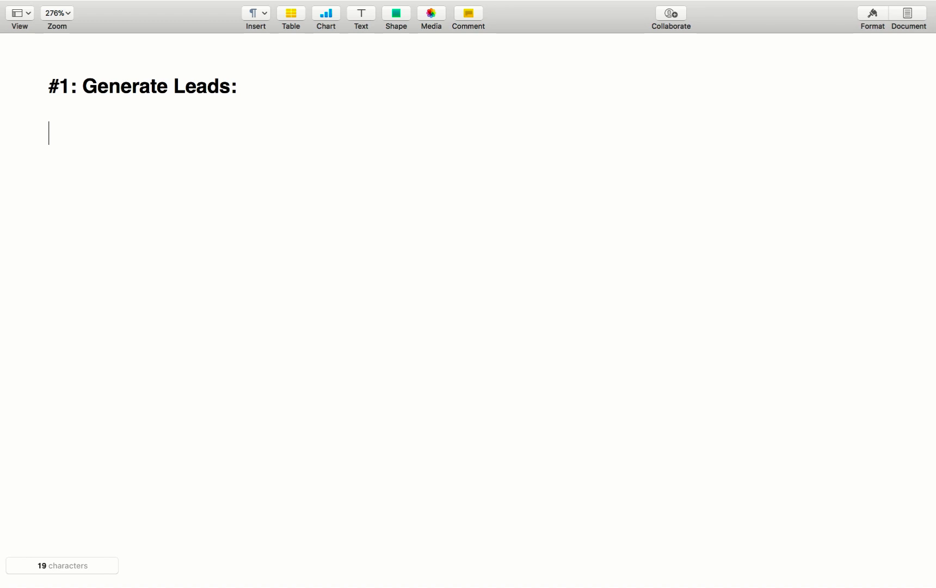
Look over the Ecom Profits Jumpstart landing page in Chrome, then return to Pages
{"action": "key", "text": "ctrl+Right"}
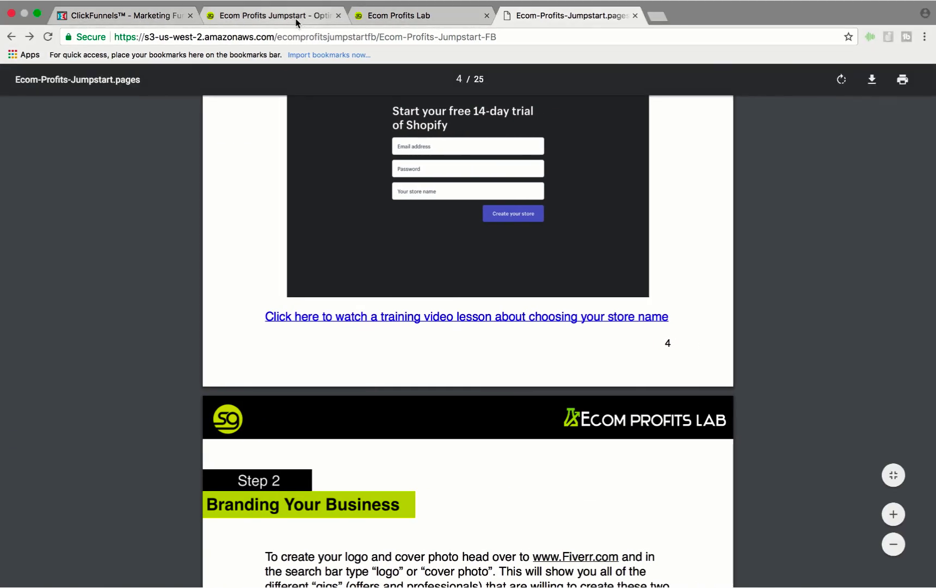
{"action": "left_click", "coordinate": [295, 17]}
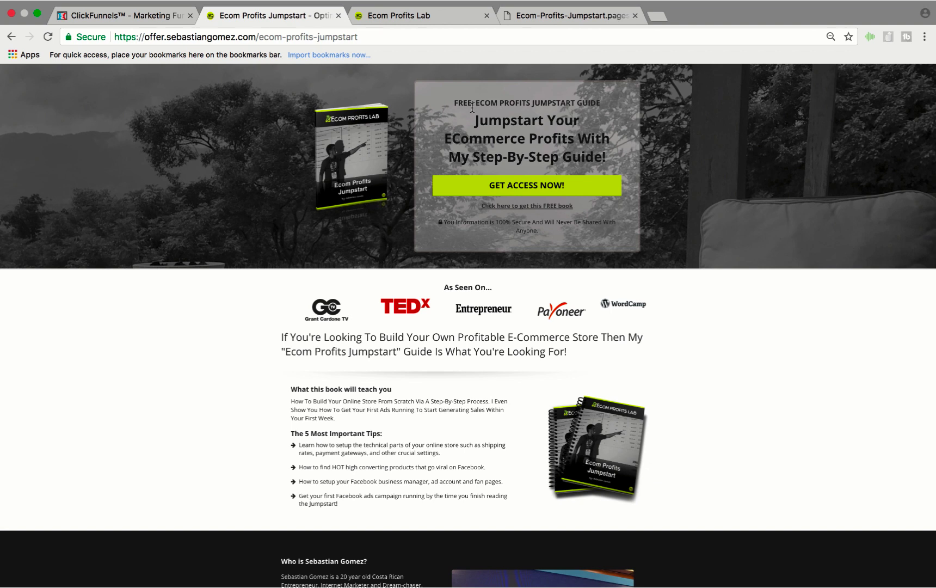
{"action": "key", "text": "ctrl+Left"}
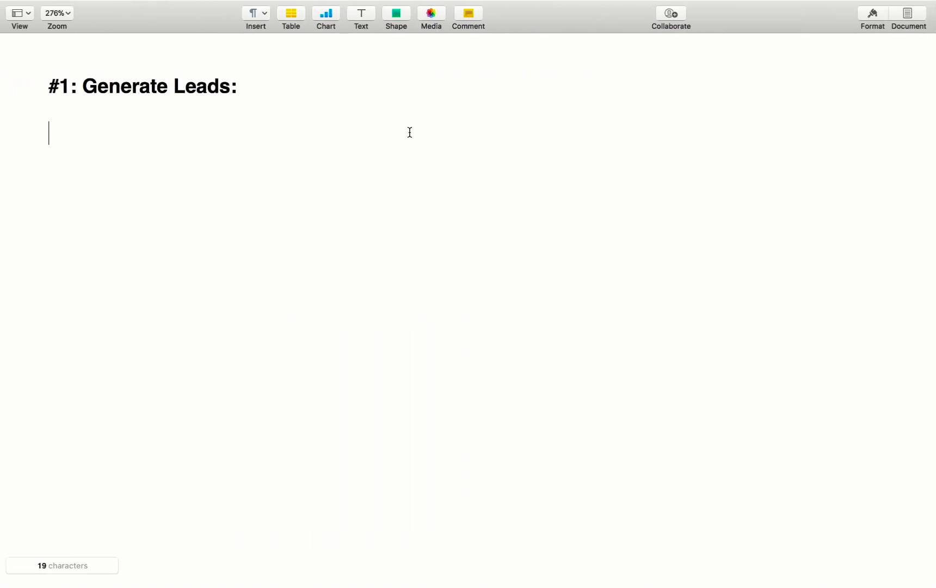
Create a Text Bullets list with 'Email Address' and 'Phone numbers' under the heading
{"action": "left_click", "coordinate": [882, 13]}
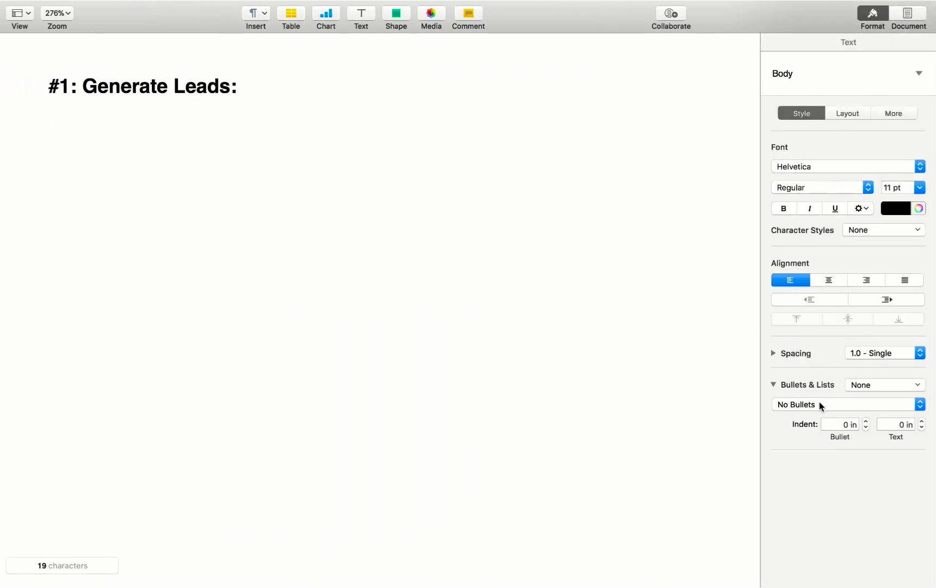
{"action": "left_click", "coordinate": [819, 402]}
{"action": "left_click", "coordinate": [810, 412]}
{"action": "type", "text": "L"}
{"action": "key", "text": "BackSpace"}
{"action": "type", "text": "Email Address"}
{"action": "key", "text": "Return"}
{"action": "type", "text": "Phone numbers"}
{"action": "key", "text": "Return"}
{"action": "key", "text": "Return"}
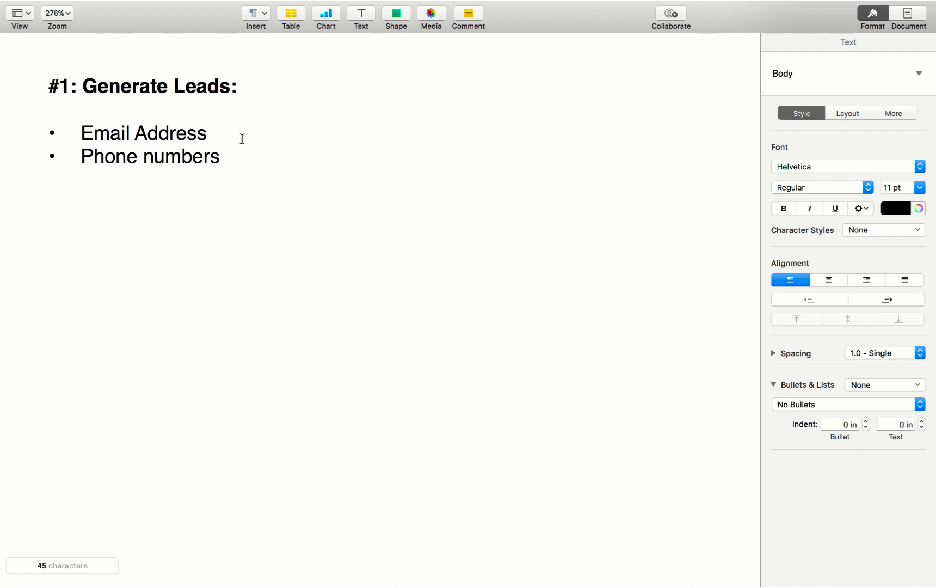
Check the two bullet entries and start a plain new line below the list
{"action": "left_click", "coordinate": [243, 133]}
{"action": "left_click", "coordinate": [250, 149]}
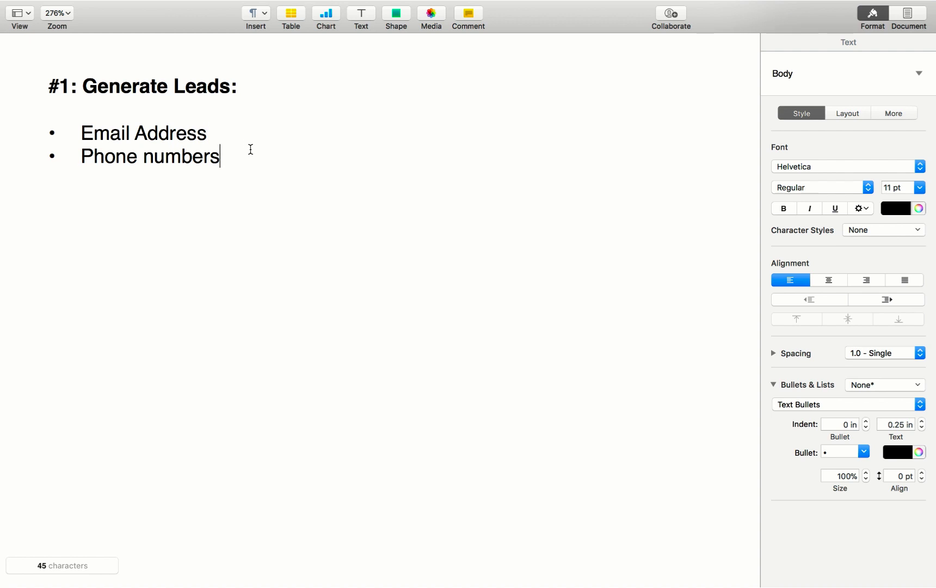
{"action": "left_click", "coordinate": [224, 133]}
{"action": "double_click", "coordinate": [212, 138]}
{"action": "left_click", "coordinate": [217, 138]}
{"action": "left_click", "coordinate": [234, 157]}
{"action": "key", "text": "Return"}
{"action": "key", "text": "Return"}
{"action": "key", "text": "Return"}
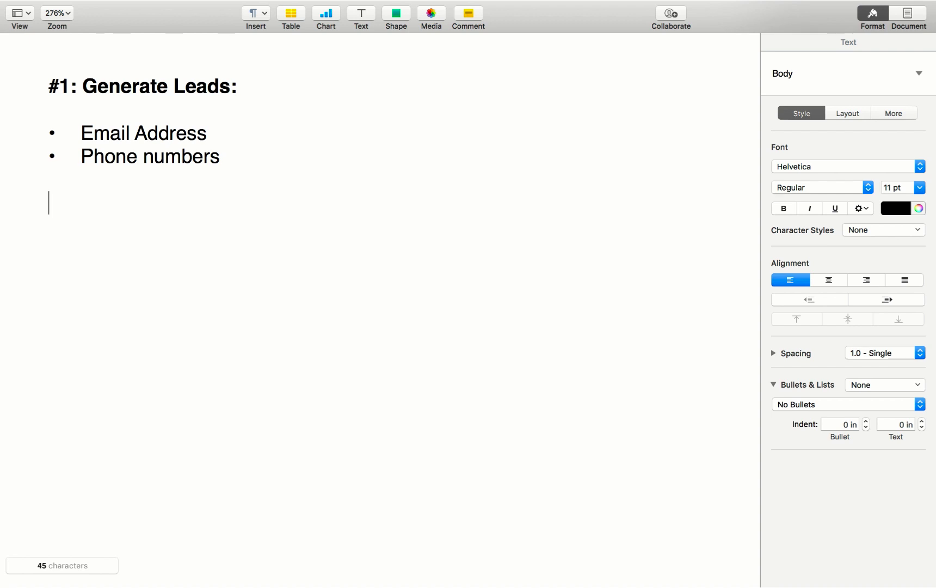
Zoom the Ecom Profits Jumpstart page, then open and close its opt-in signup popup twice
{"action": "key", "text": "ctrl+Right"}
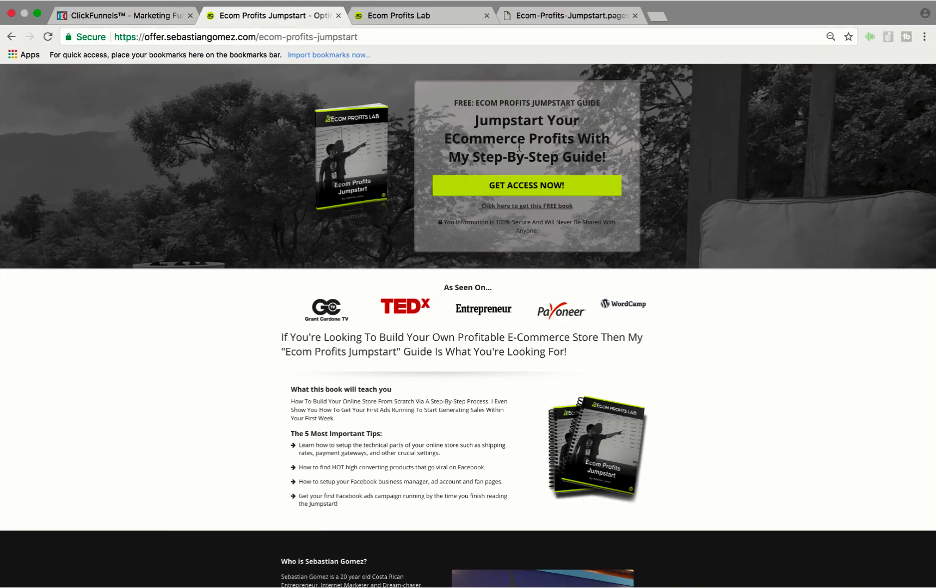
{"action": "key", "text": "super+equal"}
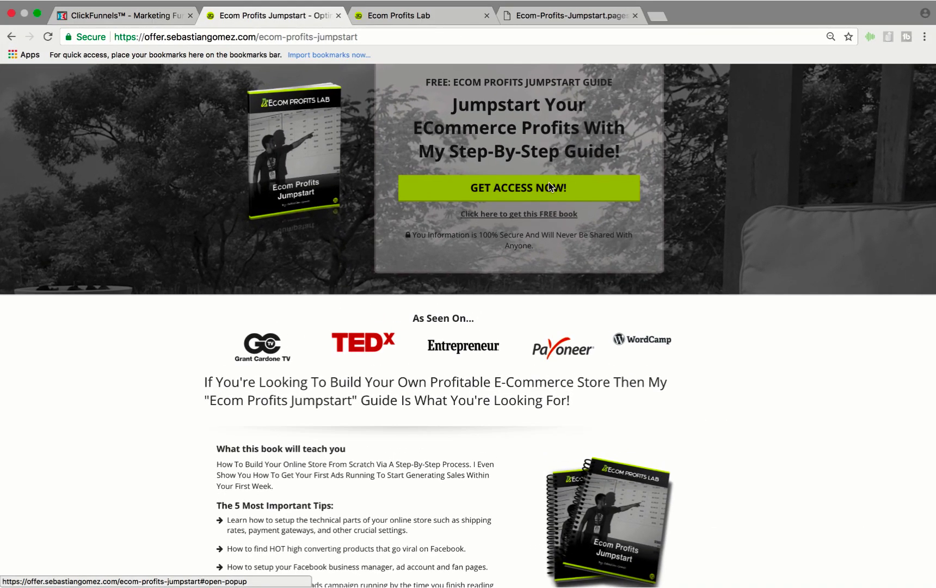
{"action": "left_click", "coordinate": [556, 183]}
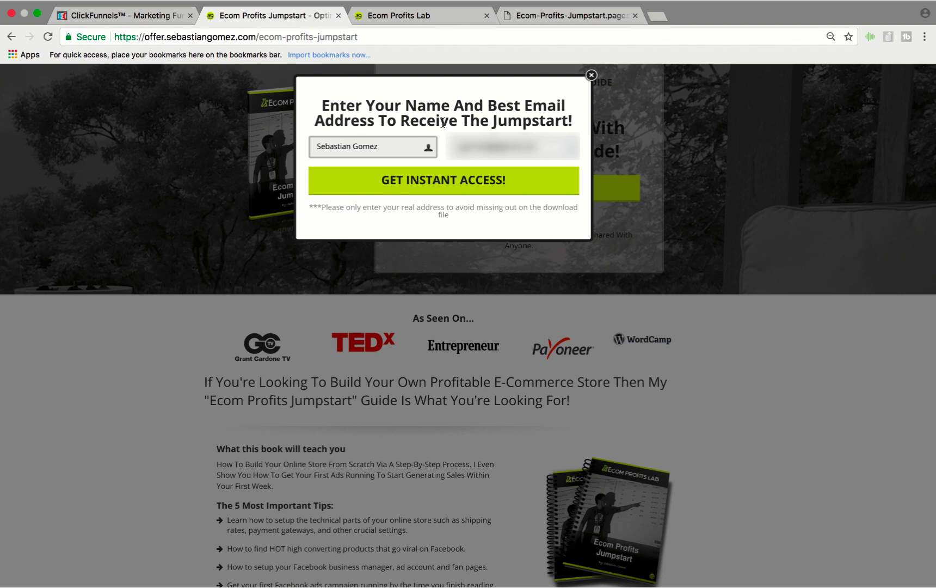
{"action": "scroll", "coordinate": [432, 183], "scroll_direction": "up", "scroll_amount": 5}
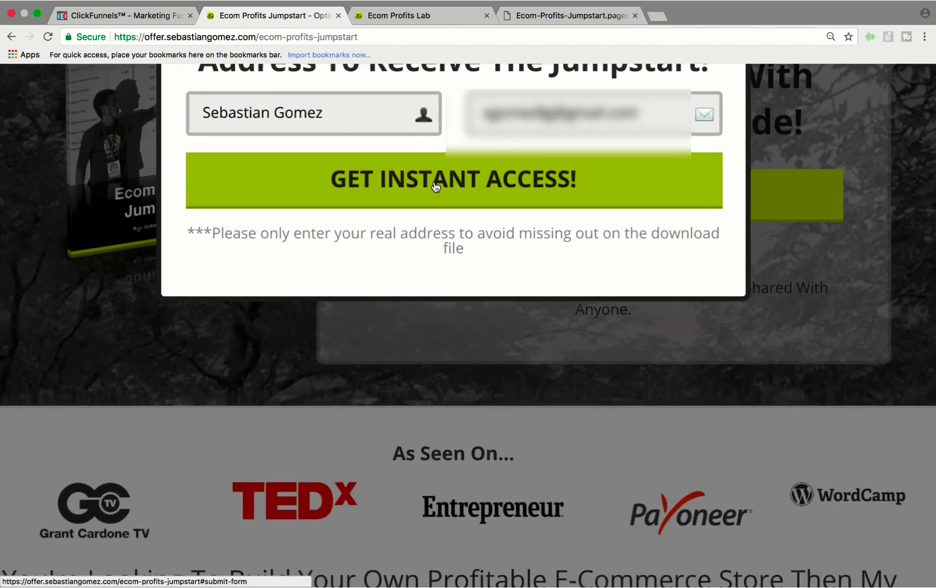
{"action": "scroll", "coordinate": [434, 186], "scroll_direction": "down", "scroll_amount": 5}
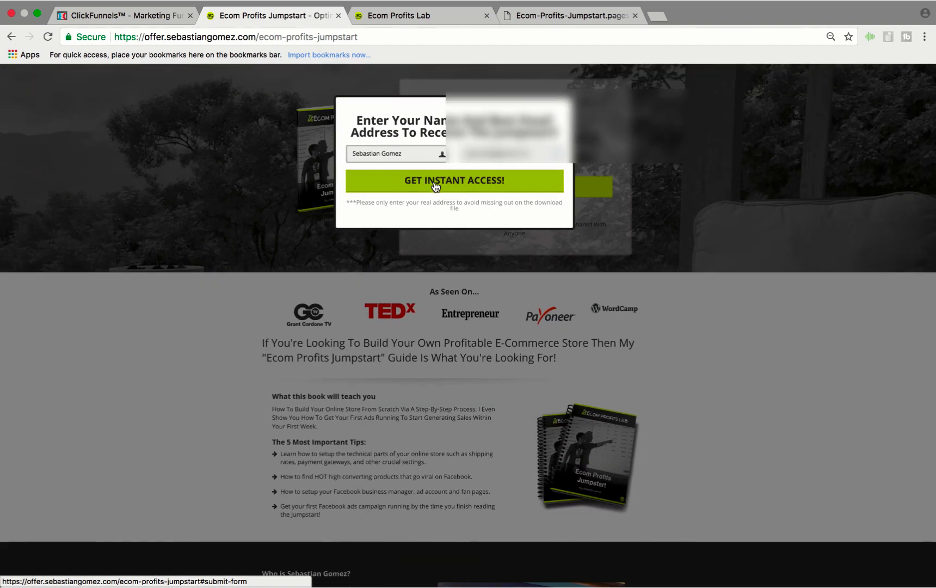
{"action": "left_click", "coordinate": [188, 287]}
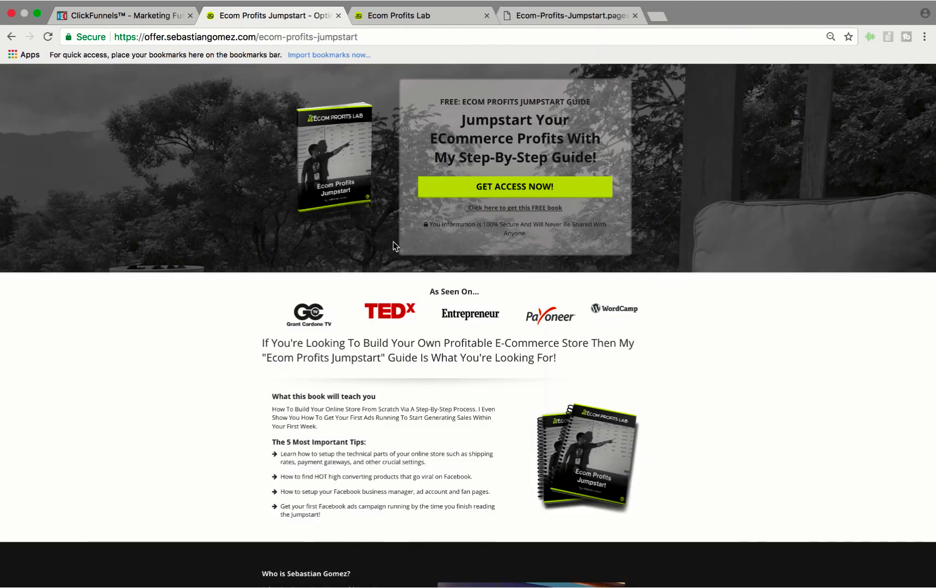
{"action": "left_click", "coordinate": [501, 186]}
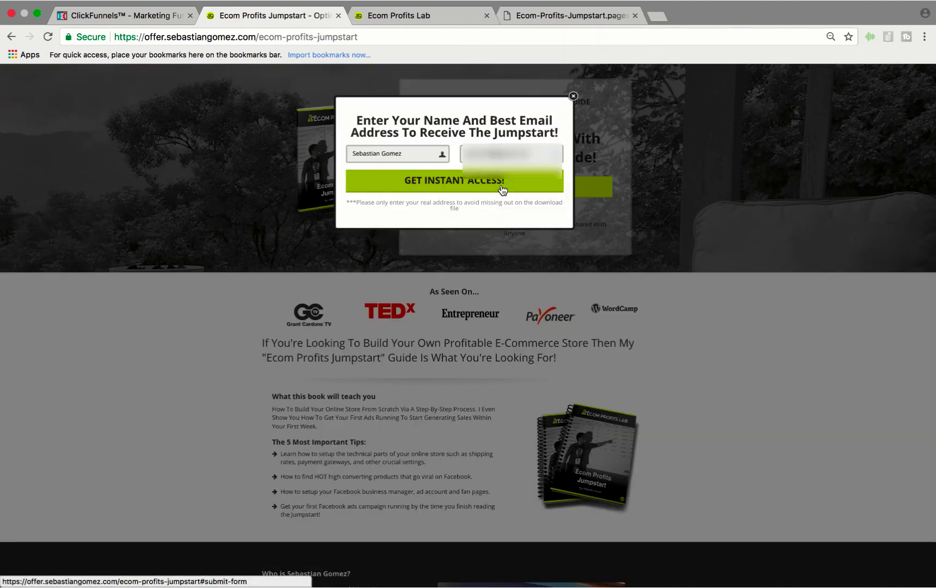
{"action": "left_click", "coordinate": [530, 153]}
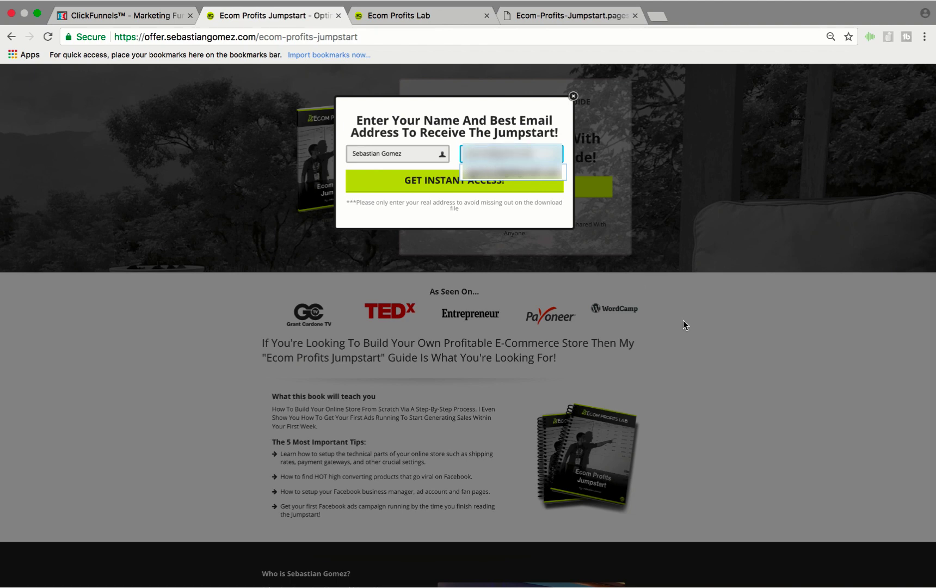
{"action": "left_click", "coordinate": [726, 340]}
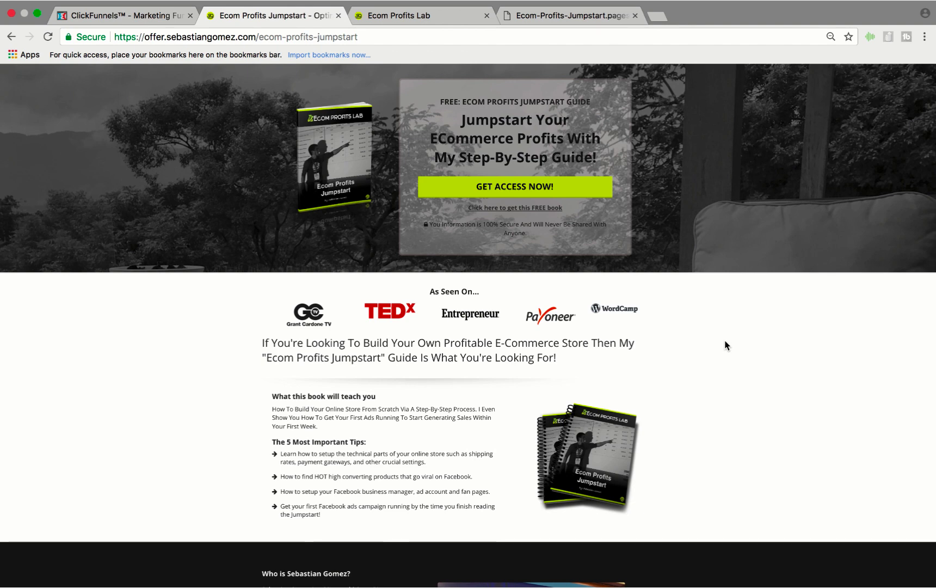
View the Ecom Profits Jumpstart PDF guide, then go back to the opt-in page
{"action": "left_click", "coordinate": [600, 20]}
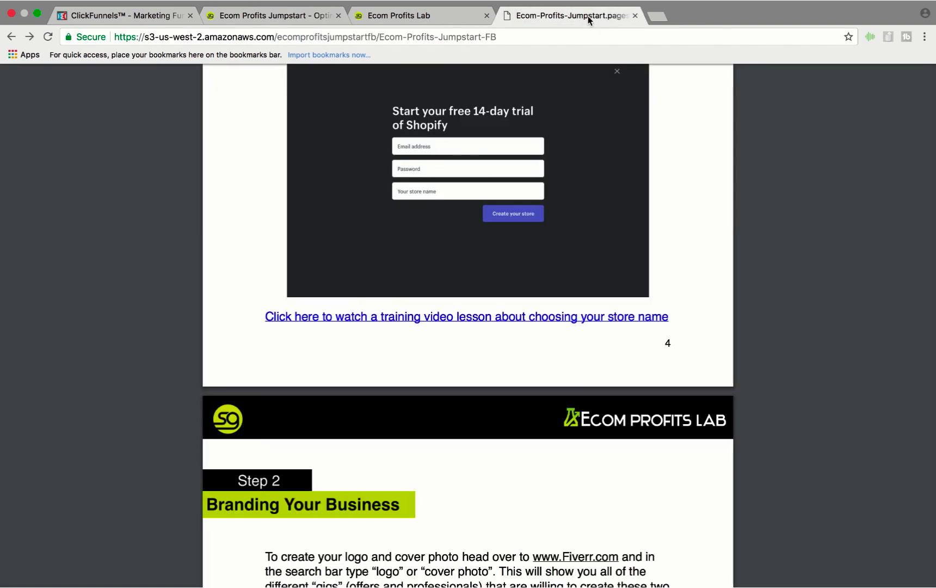
{"action": "left_click", "coordinate": [298, 17]}
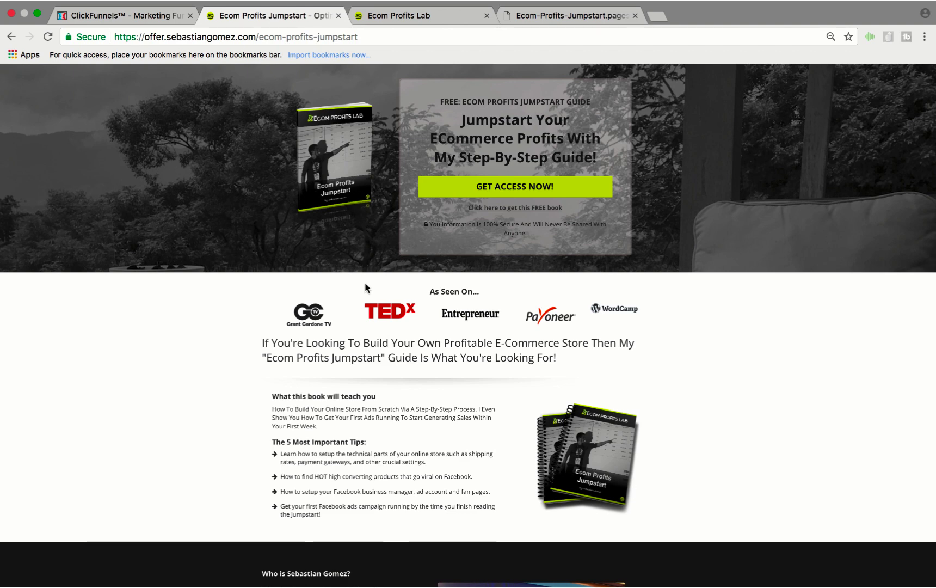
Enter the '#2: Actually Make More Money:' heading in Pages and make it bold
{"action": "key", "text": "ctrl+Left"}
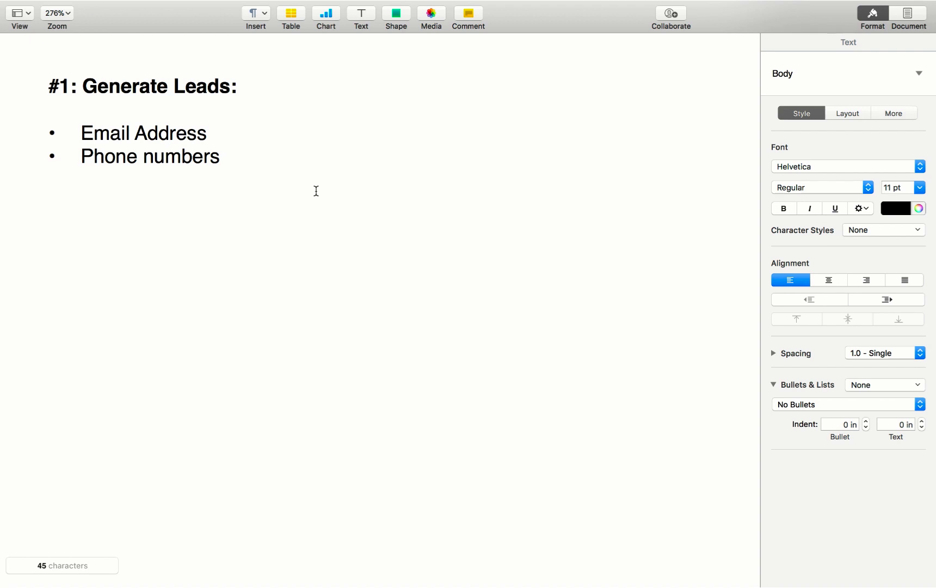
{"action": "type", "text": "#2:L"}
{"action": "key", "text": "BackSpace"}
{"action": "type", "text": "Actually Make More Money:"}
{"action": "triple_click", "coordinate": [359, 209]}
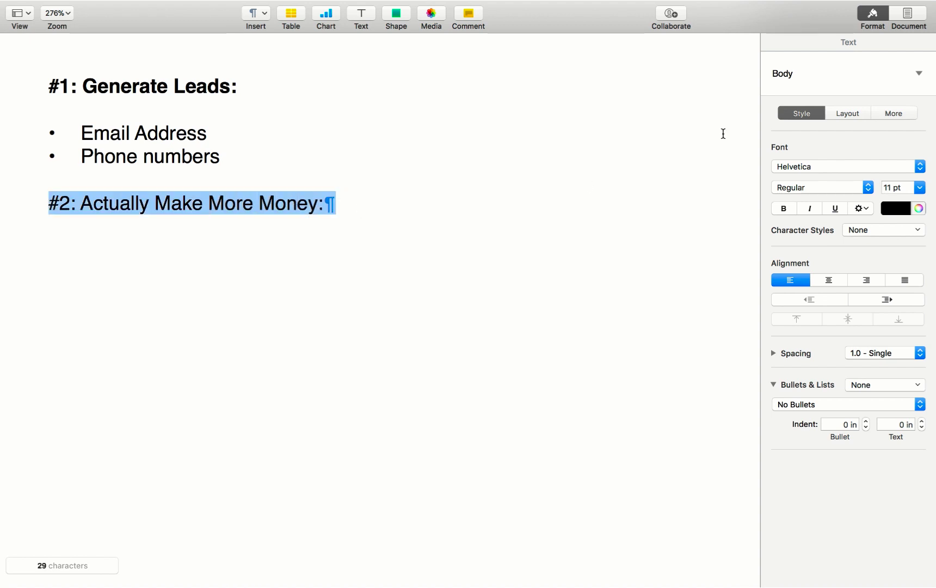
{"action": "left_click", "coordinate": [783, 208]}
Add an empty Text Bullets line below the #2 heading
{"action": "left_click", "coordinate": [559, 203]}
{"action": "key", "text": "Return"}
{"action": "left_click", "coordinate": [812, 403]}
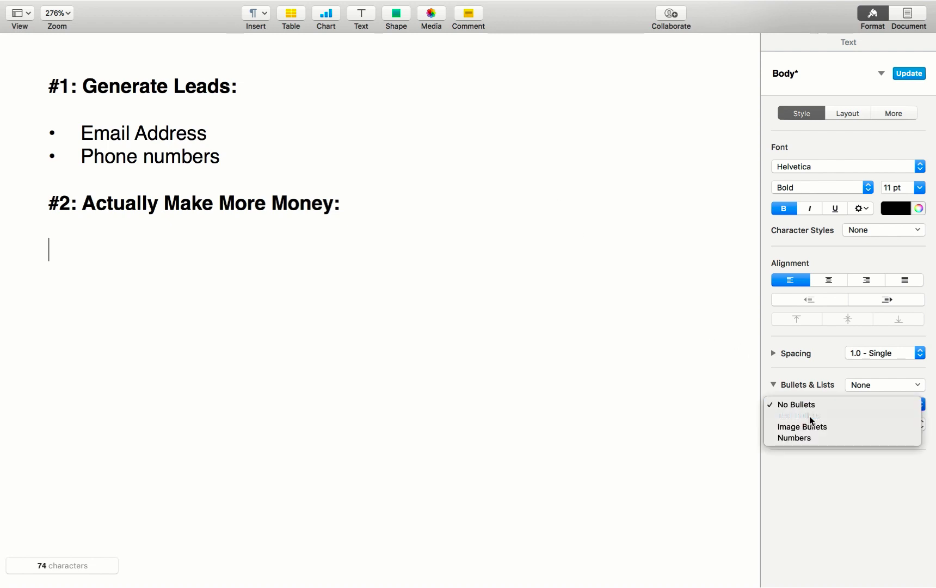
{"action": "left_click", "coordinate": [811, 416]}
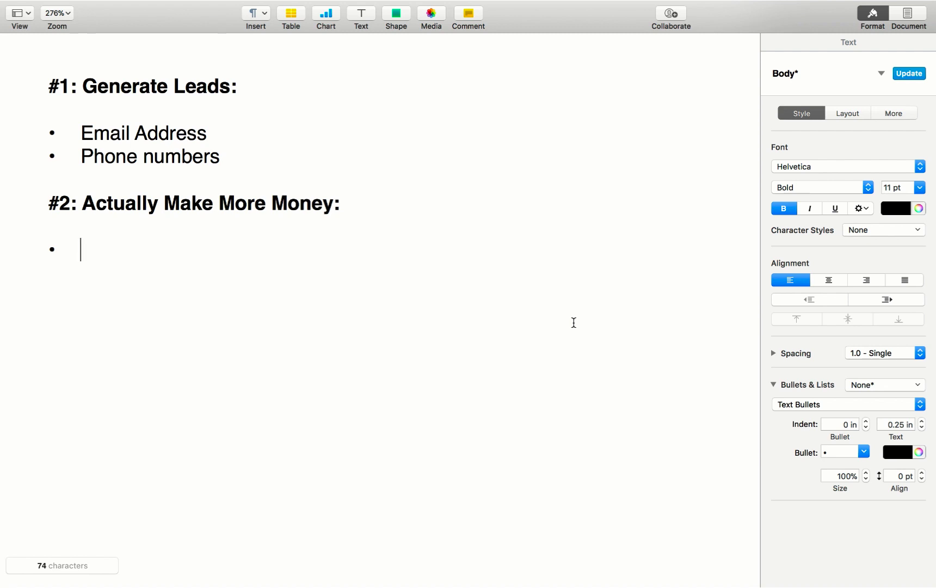
{"action": "type", "text": "Wh"}
Make the bullet 'You can follow up with your leads' regular weight and start another bullet
{"action": "key", "text": "BackSpace"}
{"action": "key", "text": "BackSpace"}
{"action": "type", "text": "You can follow up with your leads"}
{"action": "triple_click", "coordinate": [402, 254]}
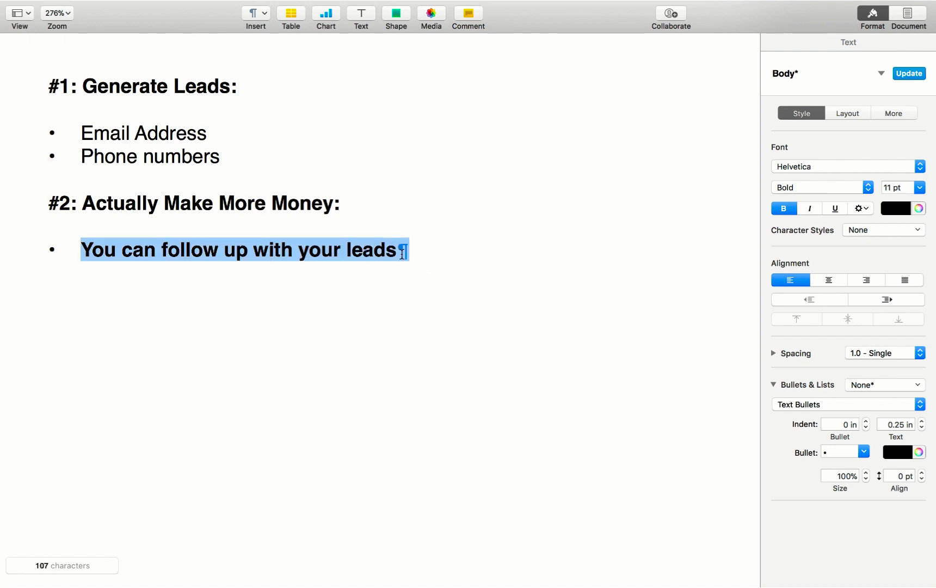
{"action": "left_click", "coordinate": [784, 213]}
{"action": "left_click", "coordinate": [566, 281]}
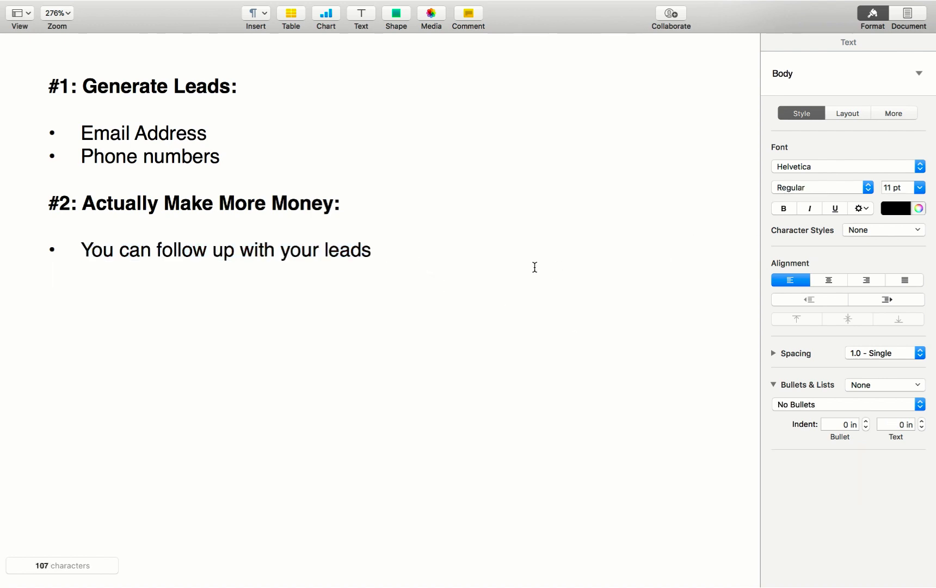
{"action": "key", "text": "BackSpace"}
{"action": "key", "text": "Return"}
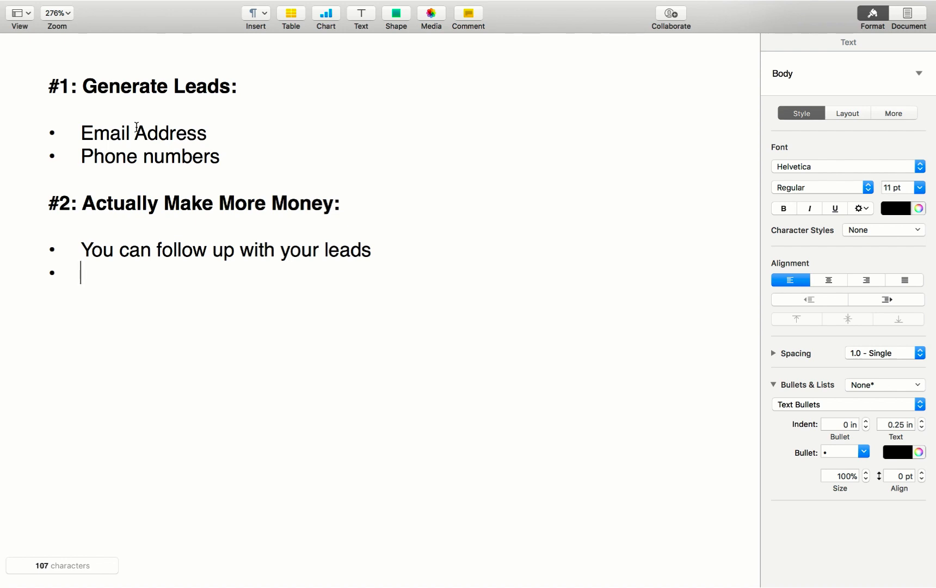
Add the bullet 'Have different offers (free —> $12 —> $97—> $497…..)' and start a new bullet
{"action": "left_click_drag", "start_coordinate": [82, 133], "coordinate": [278, 134]}
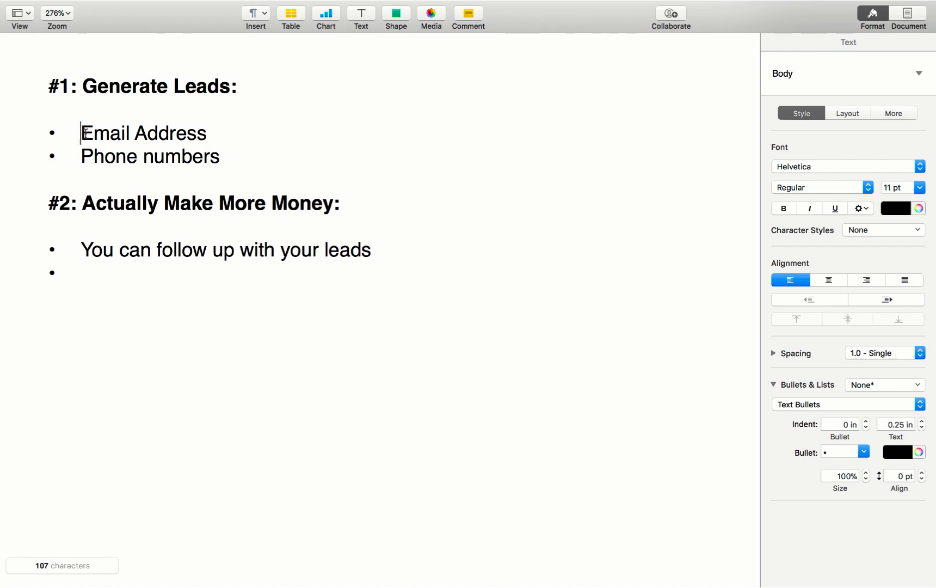
{"action": "left_click", "coordinate": [395, 253]}
{"action": "left_click", "coordinate": [339, 275]}
{"action": "type", "text": "HAve different offers"}
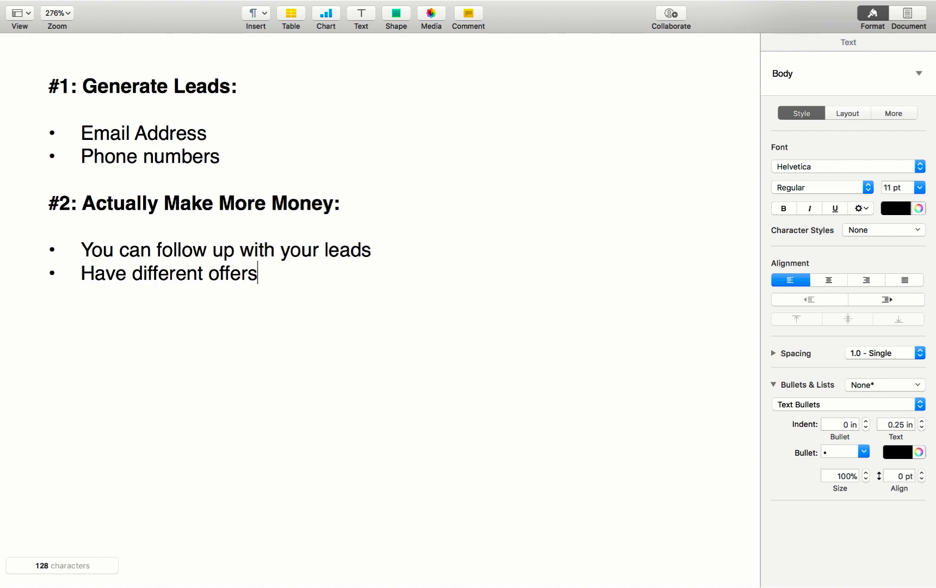
{"action": "key", "text": "Return"}
{"action": "left_click", "coordinate": [340, 275]}
{"action": "type", "text": "(freee"}
{"action": "key", "text": "BackSpace"}
{"action": "type", "text": "--> $12 -->"}
{"action": "type", "text": "$97"}
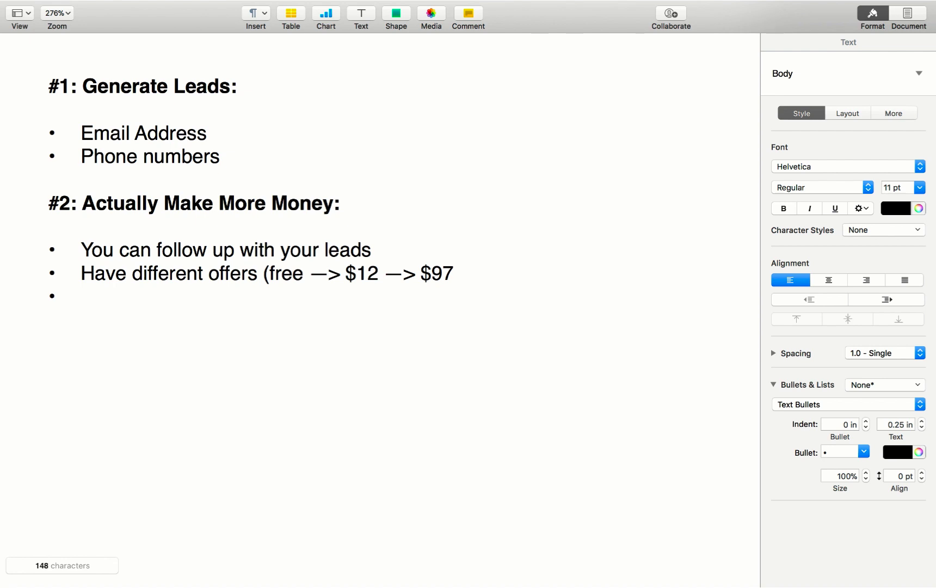
{"action": "type", "text": "--"}
{"action": "type", "text": "> $497"}
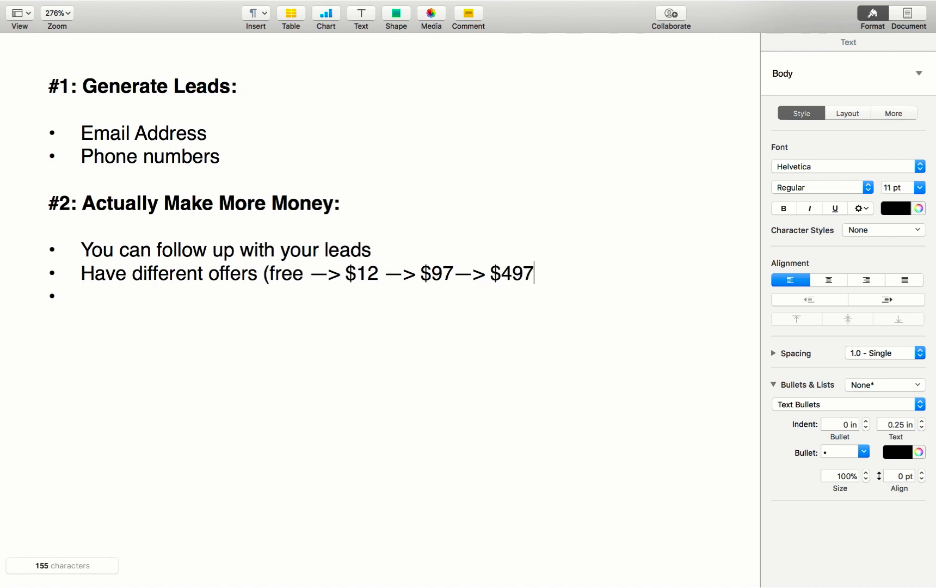
{"action": "type", "text": "....."}
{"action": "type", "text": ")"}
Highlight the $12 price, the $497 price, then the whole price progression in the offers bullet
{"action": "left_click", "coordinate": [538, 302]}
{"action": "left_click_drag", "start_coordinate": [379, 272], "coordinate": [346, 272]}
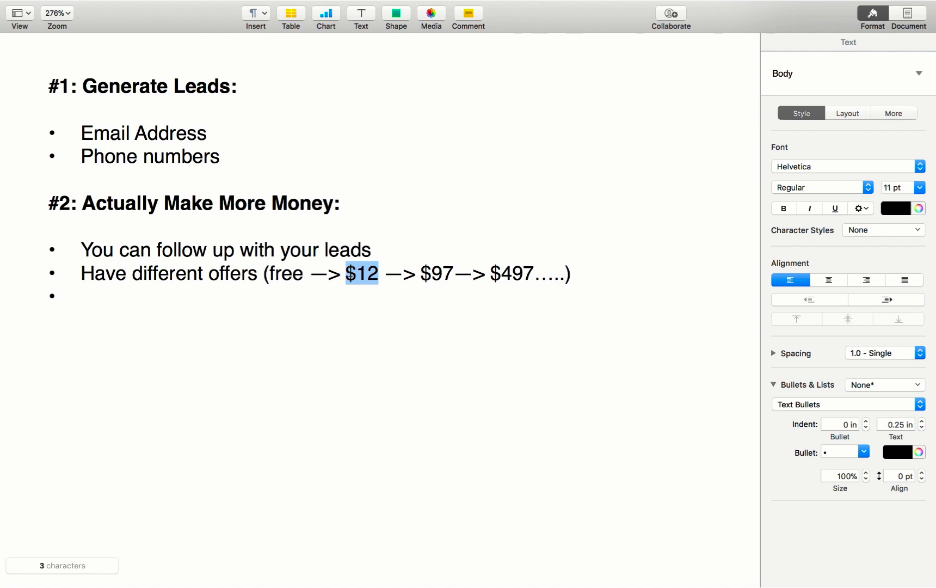
{"action": "left_click", "coordinate": [376, 272]}
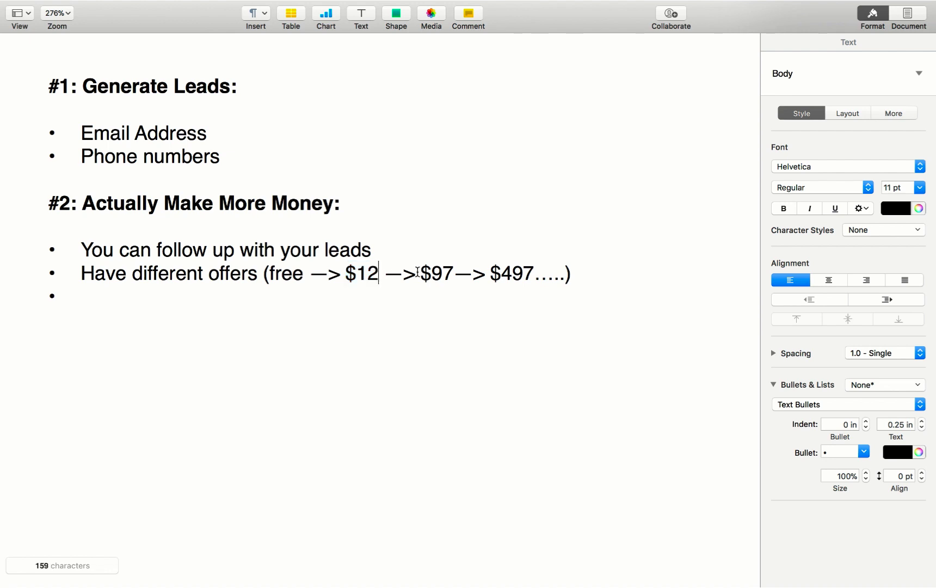
{"action": "left_click_drag", "start_coordinate": [416, 272], "coordinate": [536, 273]}
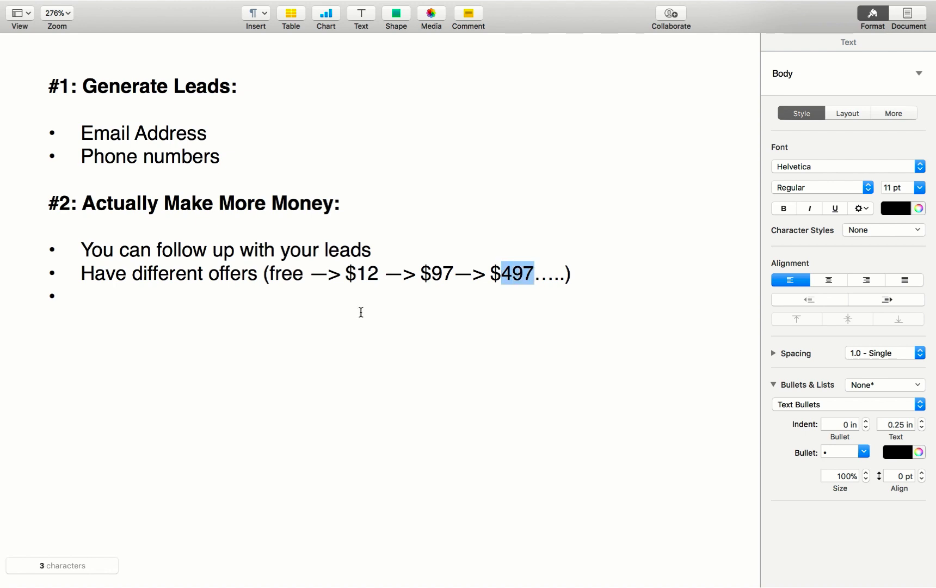
{"action": "left_click_drag", "start_coordinate": [264, 273], "coordinate": [572, 275]}
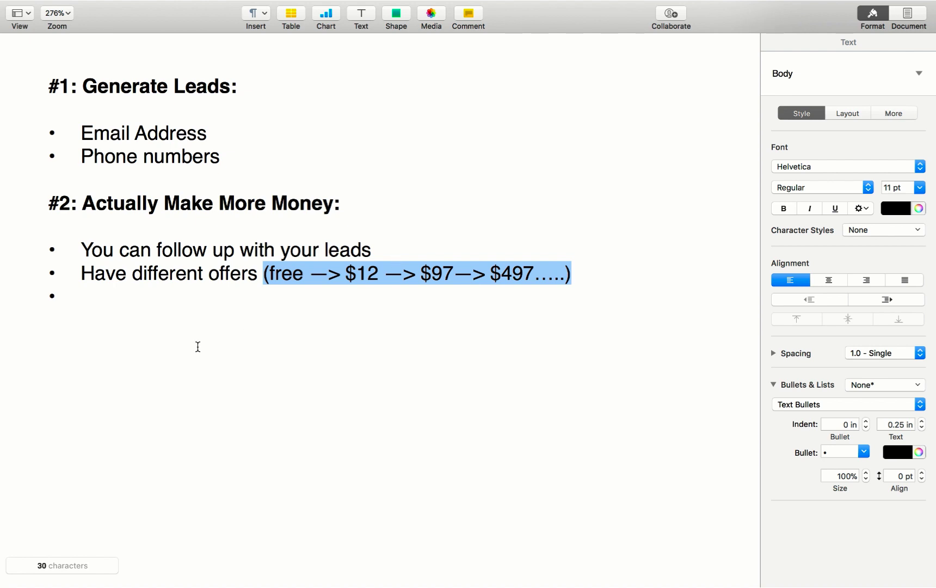
{"action": "left_click", "coordinate": [202, 318]}
Remove the empty third bullet, add a plain line, and glance at the opt-in page
{"action": "left_click", "coordinate": [171, 279]}
{"action": "key", "text": "BackSpace"}
{"action": "key", "text": "BackSpace"}
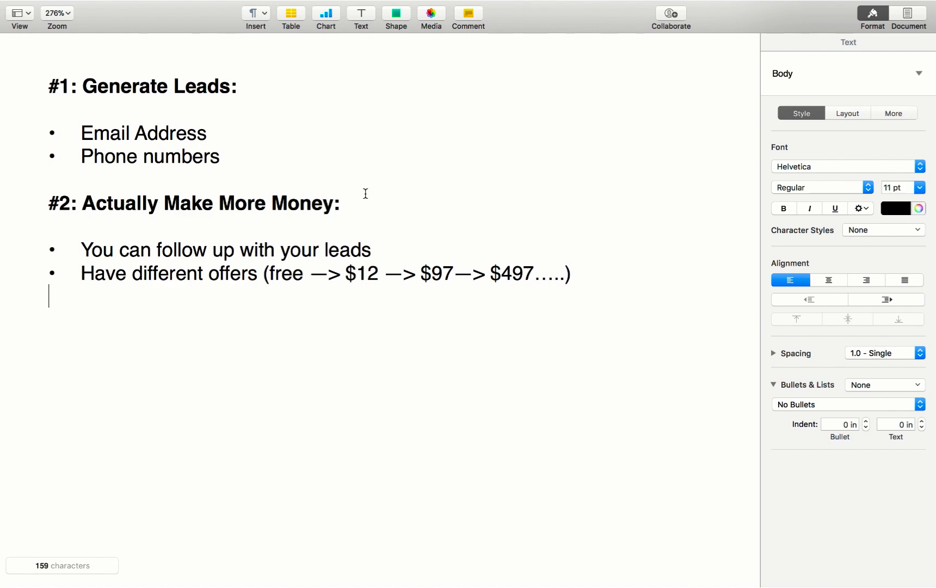
{"action": "key", "text": "super+Down"}
{"action": "key", "text": "Return"}
{"action": "key", "text": "Return"}
{"action": "key", "text": "ctrl+Right"}
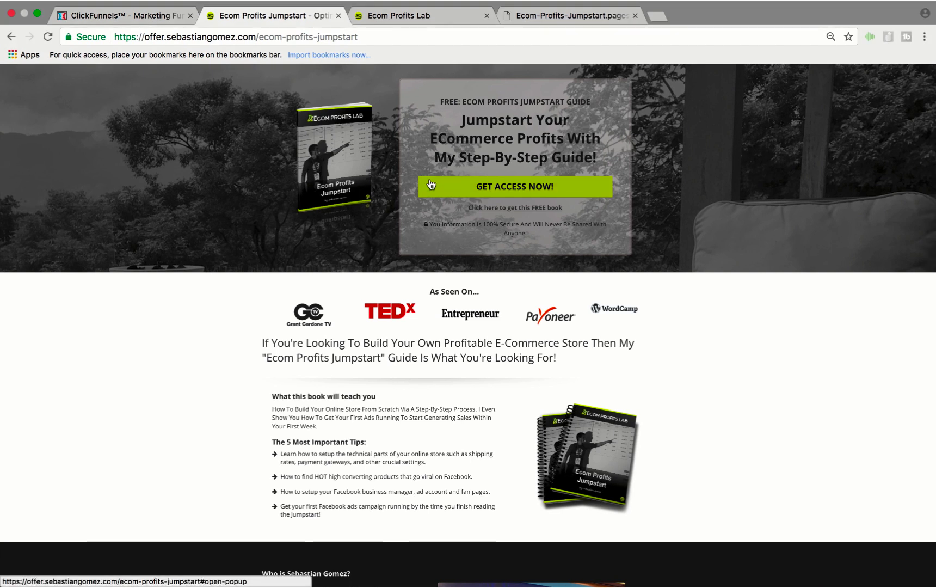
{"action": "key", "text": "ctrl+Left"}
Insert a teal square, shrink it, and place it at left below the outline
{"action": "left_click", "coordinate": [396, 14]}
{"action": "left_click", "coordinate": [356, 102]}
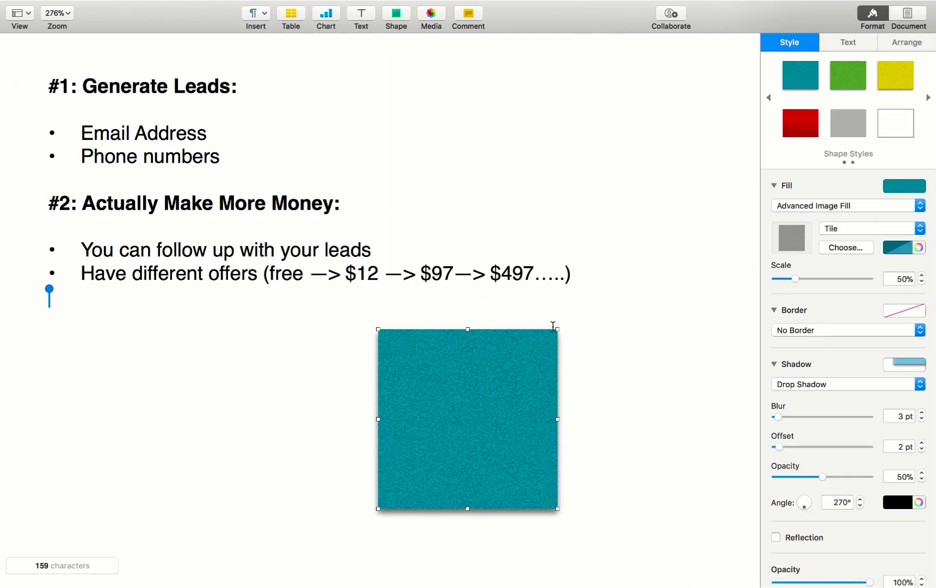
{"action": "mouse_move", "coordinate": [559, 328]}
{"action": "left_mouse_down"}
{"action": "mouse_move", "coordinate": [492, 415]}
{"action": "mouse_move", "coordinate": [454, 428]}
{"action": "left_mouse_up"}
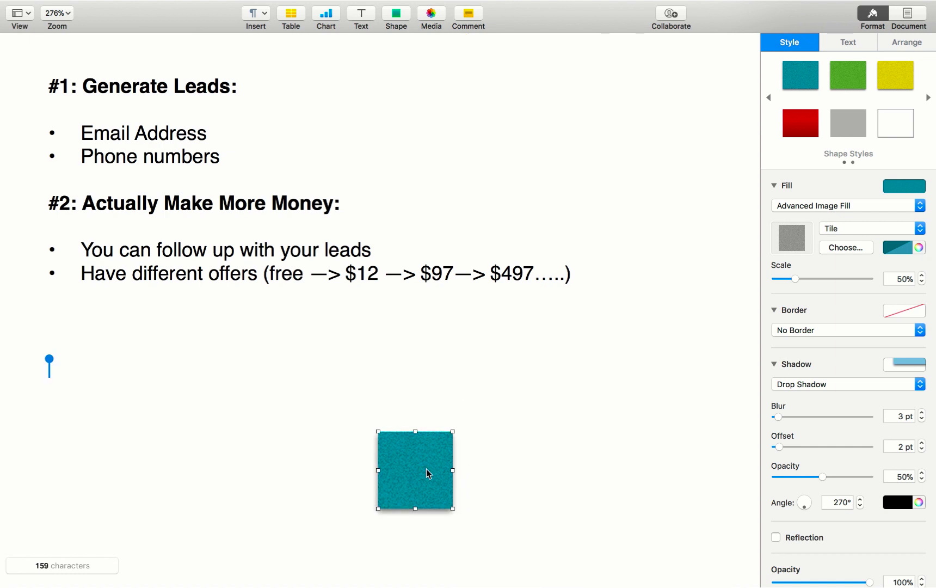
{"action": "left_click_drag", "start_coordinate": [428, 474], "coordinate": [140, 407]}
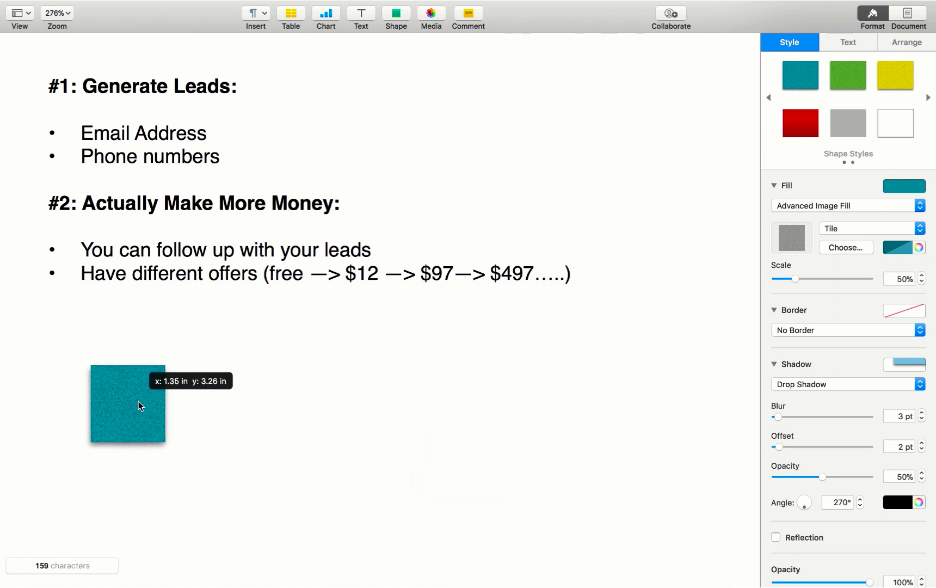
{"action": "left_click", "coordinate": [257, 383]}
Add a small grey square lined up beside the teal one
{"action": "left_click", "coordinate": [395, 16]}
{"action": "left_click", "coordinate": [328, 144]}
{"action": "left_click", "coordinate": [327, 145]}
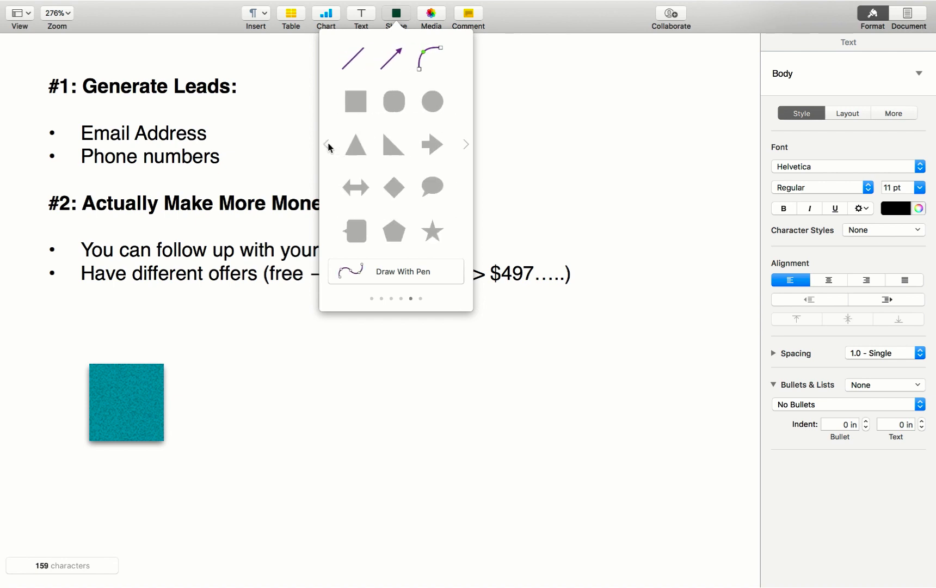
{"action": "left_click", "coordinate": [356, 101]}
{"action": "left_click_drag", "start_coordinate": [558, 376], "coordinate": [461, 473]}
{"action": "left_click_drag", "start_coordinate": [438, 513], "coordinate": [266, 399]}
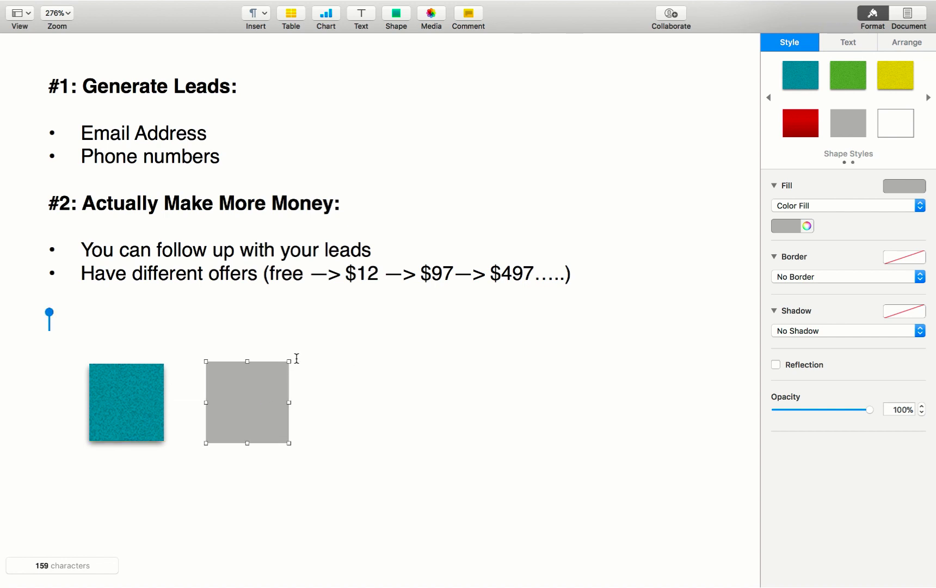
{"action": "left_click_drag", "start_coordinate": [290, 360], "coordinate": [288, 362]}
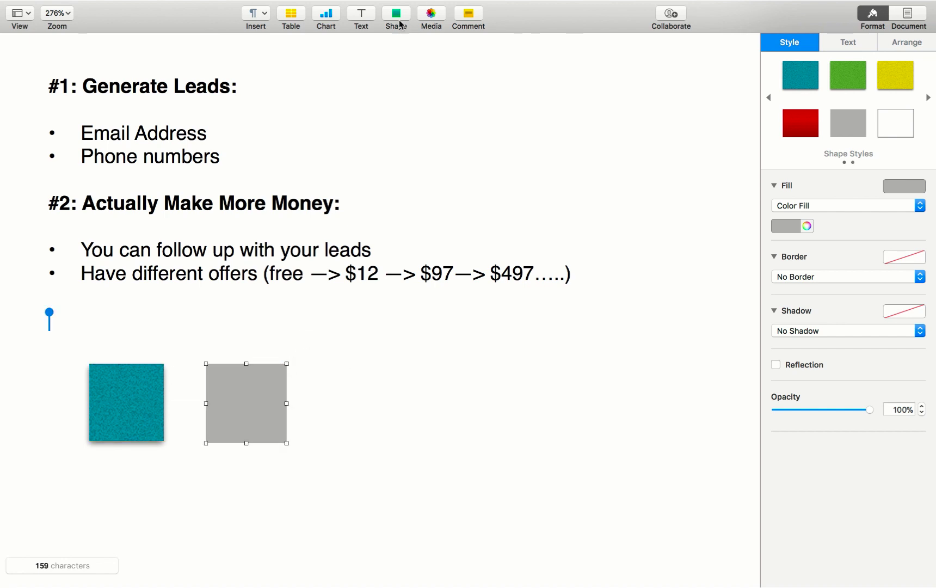
Add a small red square to the right of the grey one
{"action": "left_click", "coordinate": [396, 17]}
{"action": "left_click", "coordinate": [326, 145]}
{"action": "left_click", "coordinate": [356, 101]}
{"action": "mouse_move", "coordinate": [468, 220]}
{"action": "left_mouse_down"}
{"action": "mouse_move", "coordinate": [366, 316]}
{"action": "mouse_move", "coordinate": [390, 388]}
{"action": "left_mouse_up"}
{"action": "left_click", "coordinate": [401, 368]}
{"action": "left_click", "coordinate": [396, 375]}
{"action": "mouse_move", "coordinate": [398, 371]}
{"action": "left_mouse_down"}
{"action": "mouse_move", "coordinate": [398, 362]}
{"action": "mouse_move", "coordinate": [392, 386]}
{"action": "left_mouse_up"}
{"action": "left_click", "coordinate": [457, 386]}
Add a small yellow square at the end of the row
{"action": "left_click", "coordinate": [397, 15]}
{"action": "left_click", "coordinate": [326, 144]}
{"action": "left_click", "coordinate": [355, 102]}
{"action": "mouse_move", "coordinate": [378, 375]}
{"action": "left_mouse_down"}
{"action": "mouse_move", "coordinate": [477, 484]}
{"action": "mouse_move", "coordinate": [489, 391]}
{"action": "left_mouse_up"}
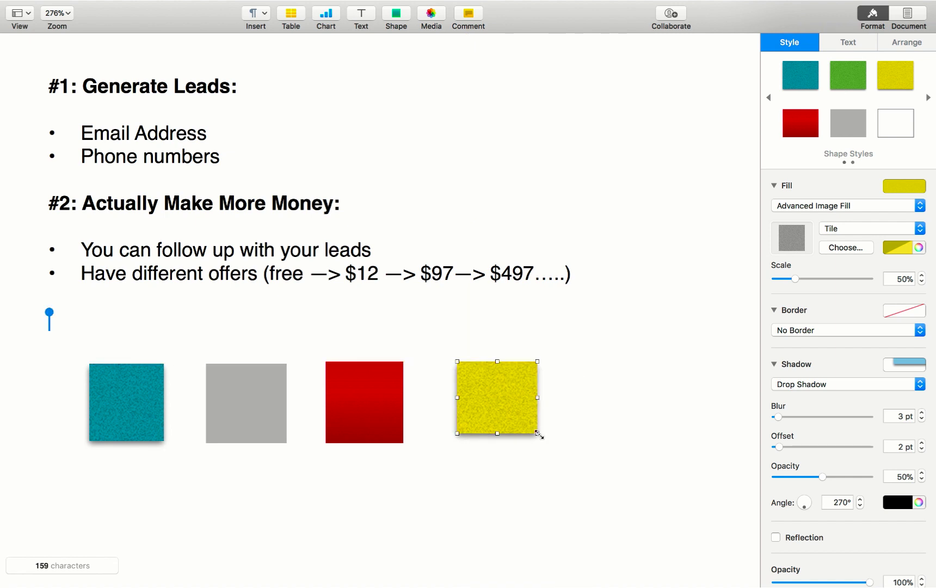
{"action": "left_click_drag", "start_coordinate": [539, 434], "coordinate": [539, 443]}
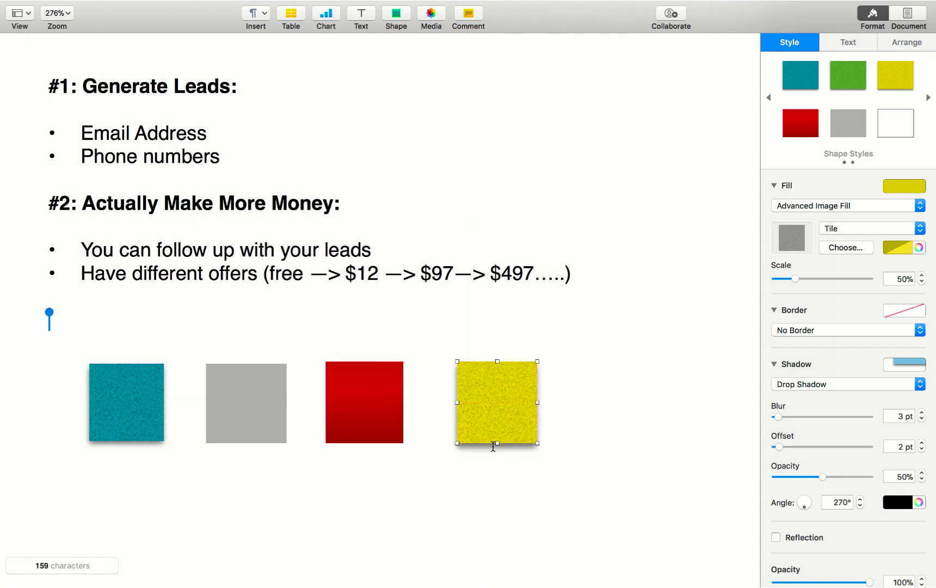
{"action": "left_click", "coordinate": [493, 447]}
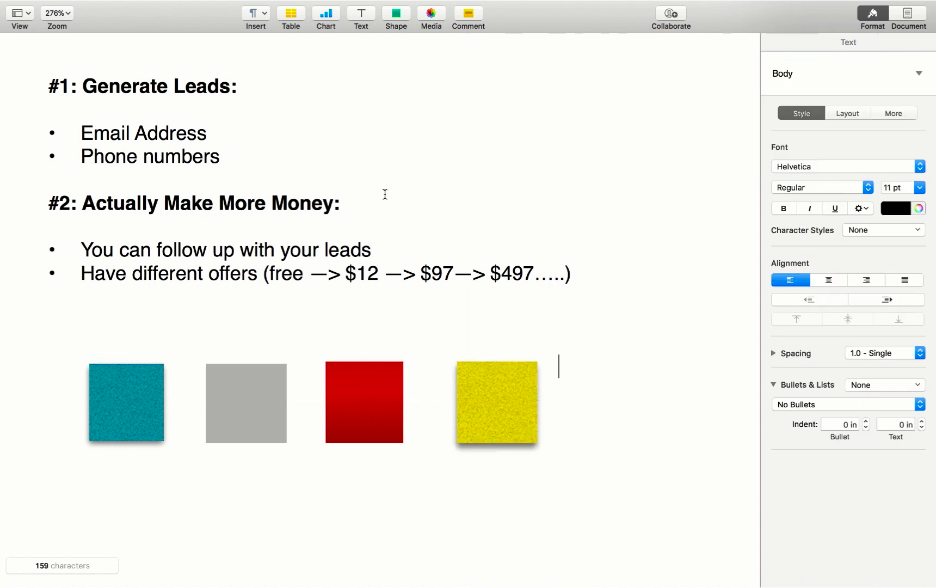
Insert a green square sized to match the row, beside the yellow one
{"action": "left_click", "coordinate": [491, 379]}
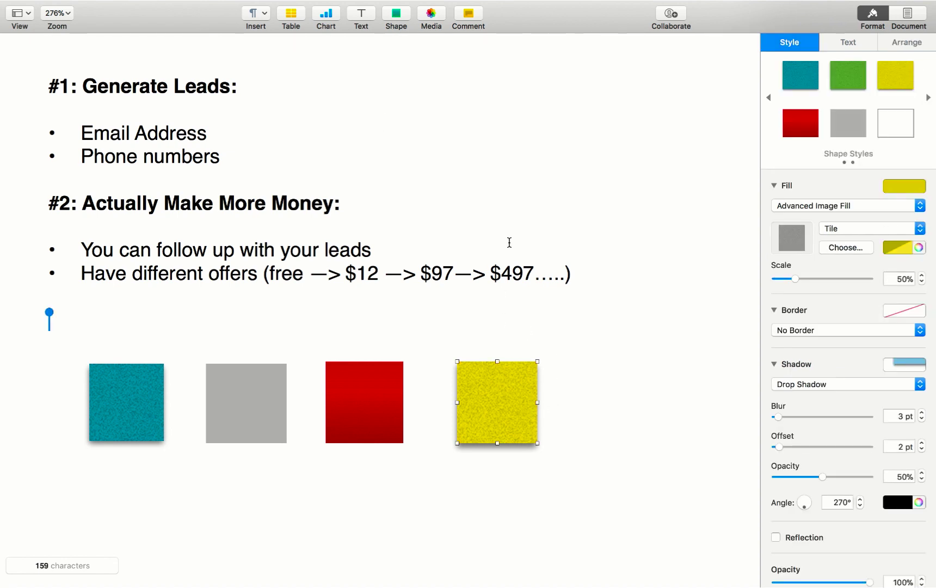
{"action": "left_click", "coordinate": [396, 14]}
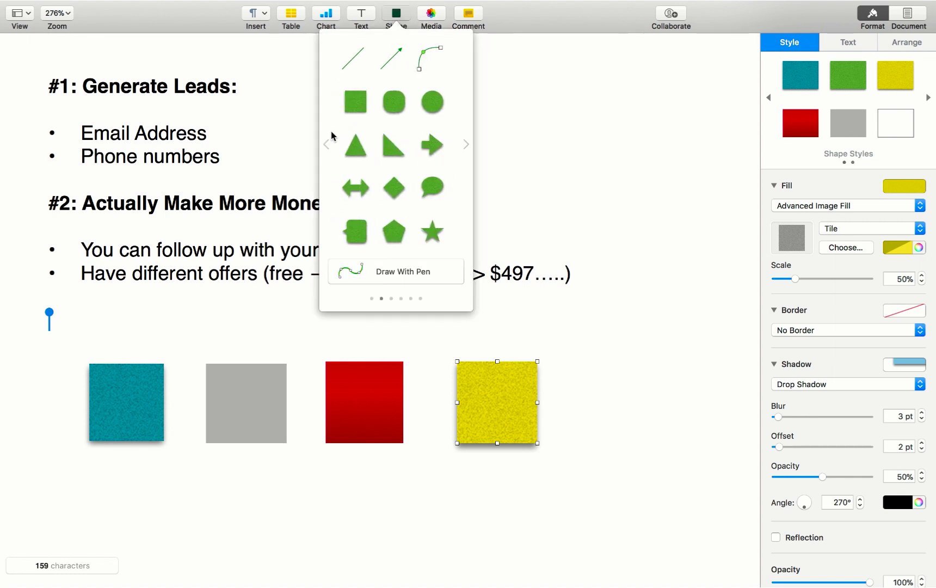
{"action": "left_click", "coordinate": [354, 103]}
{"action": "mouse_move", "coordinate": [287, 217]}
{"action": "left_mouse_down"}
{"action": "mouse_move", "coordinate": [387, 318]}
{"action": "mouse_move", "coordinate": [600, 390]}
{"action": "left_mouse_up"}
{"action": "left_click", "coordinate": [647, 365]}
{"action": "left_click_drag", "start_coordinate": [647, 366], "coordinate": [650, 369]}
{"action": "left_click", "coordinate": [658, 388]}
{"action": "scroll", "coordinate": [658, 388], "scroll_direction": "down", "scroll_amount": 3}
{"action": "scroll", "coordinate": [658, 389], "scroll_direction": "down", "scroll_amount": 1}
Place two copies of the green square at the right end of the row
{"action": "left_click", "coordinate": [532, 333]}
{"action": "left_click_drag", "start_coordinate": [483, 342], "coordinate": [555, 341]}
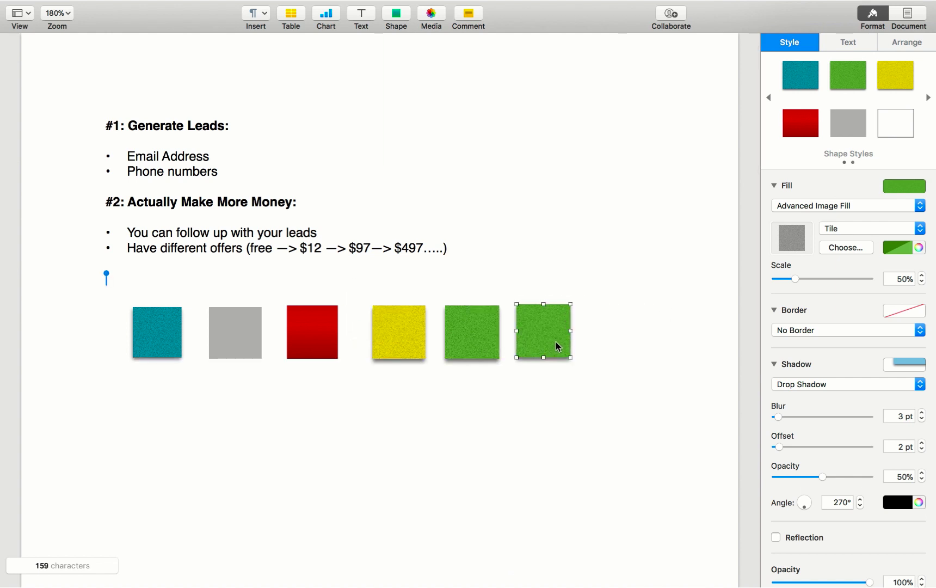
{"action": "left_click_drag", "start_coordinate": [550, 327], "coordinate": [617, 338]}
{"action": "left_click", "coordinate": [236, 243]}
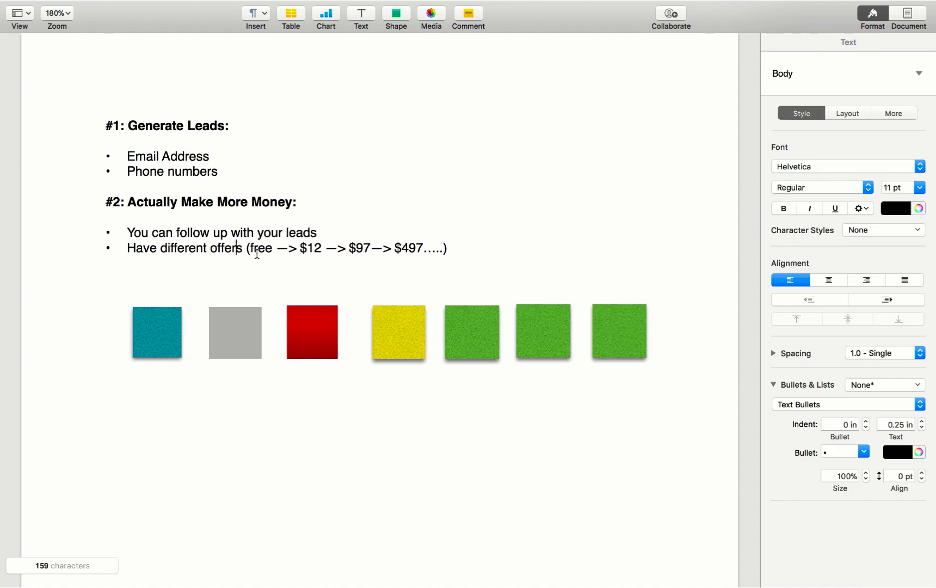
Add the line '#3: Filter out people' below the offers list and make it bold
{"action": "left_click", "coordinate": [244, 267]}
{"action": "type", "text": "#3: Filter out people"}
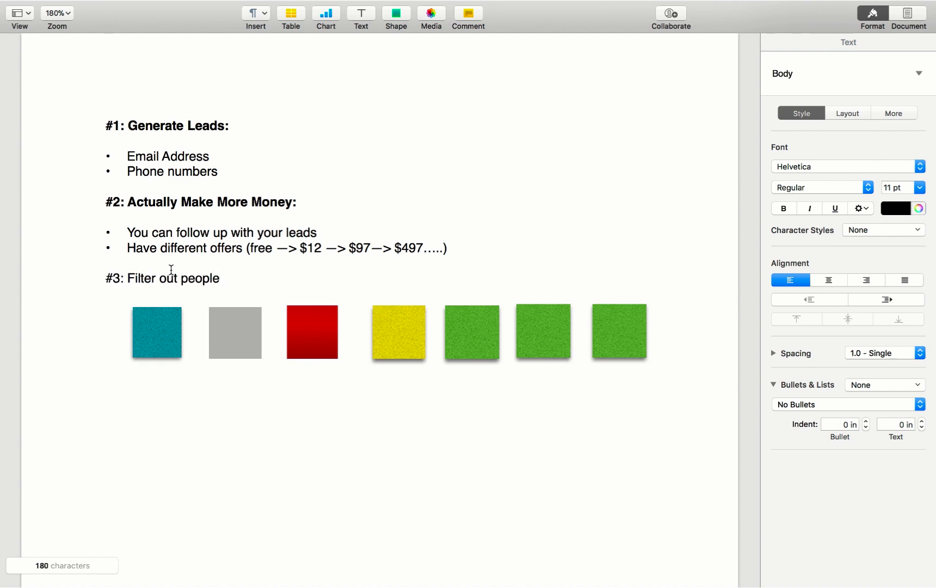
{"action": "triple_click", "coordinate": [173, 278]}
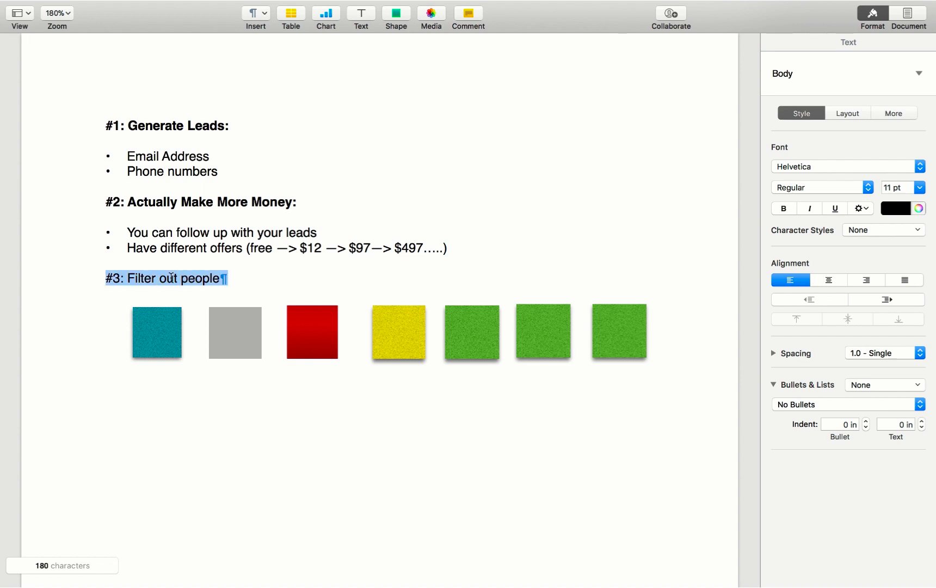
{"action": "left_click", "coordinate": [780, 208]}
{"action": "left_click", "coordinate": [293, 279]}
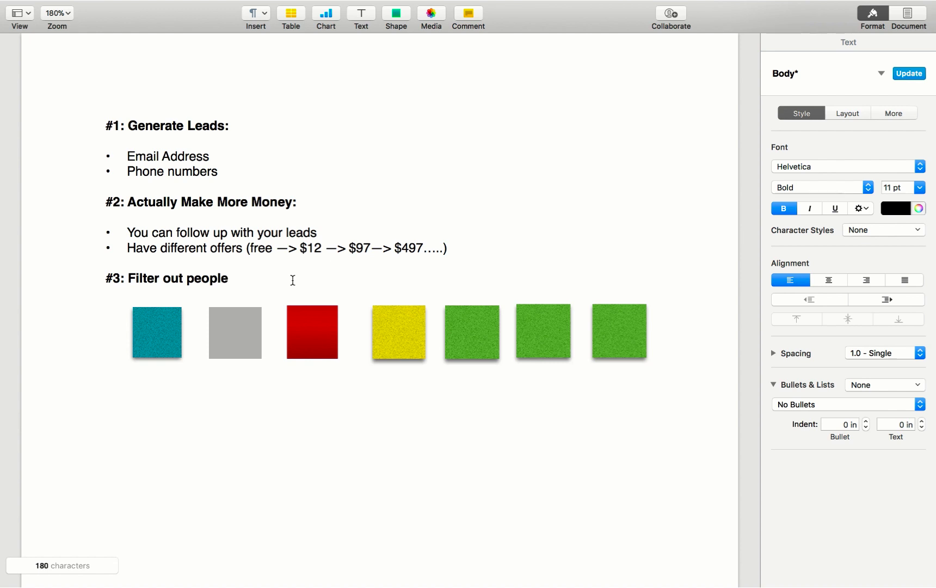
{"action": "scroll", "coordinate": [293, 280], "scroll_direction": "up", "scroll_amount": 3}
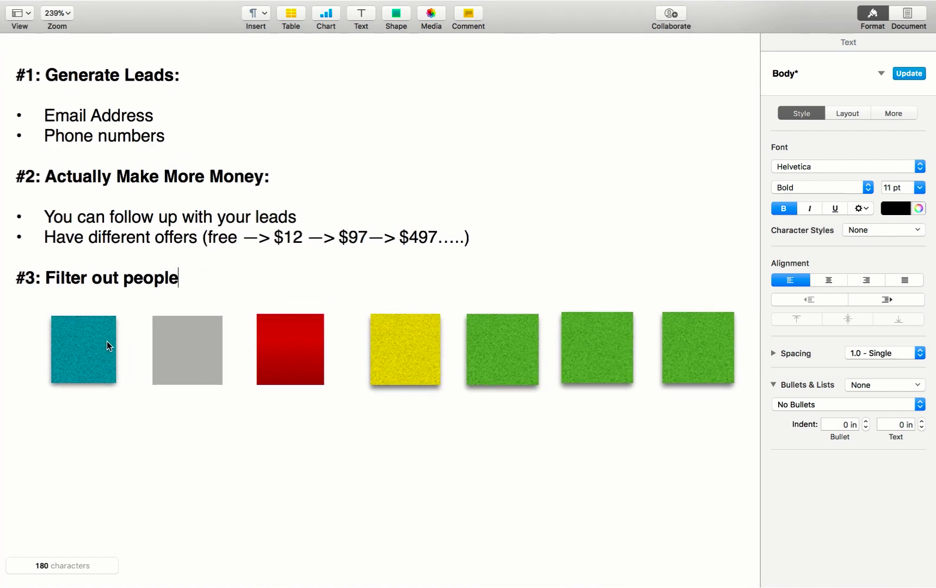